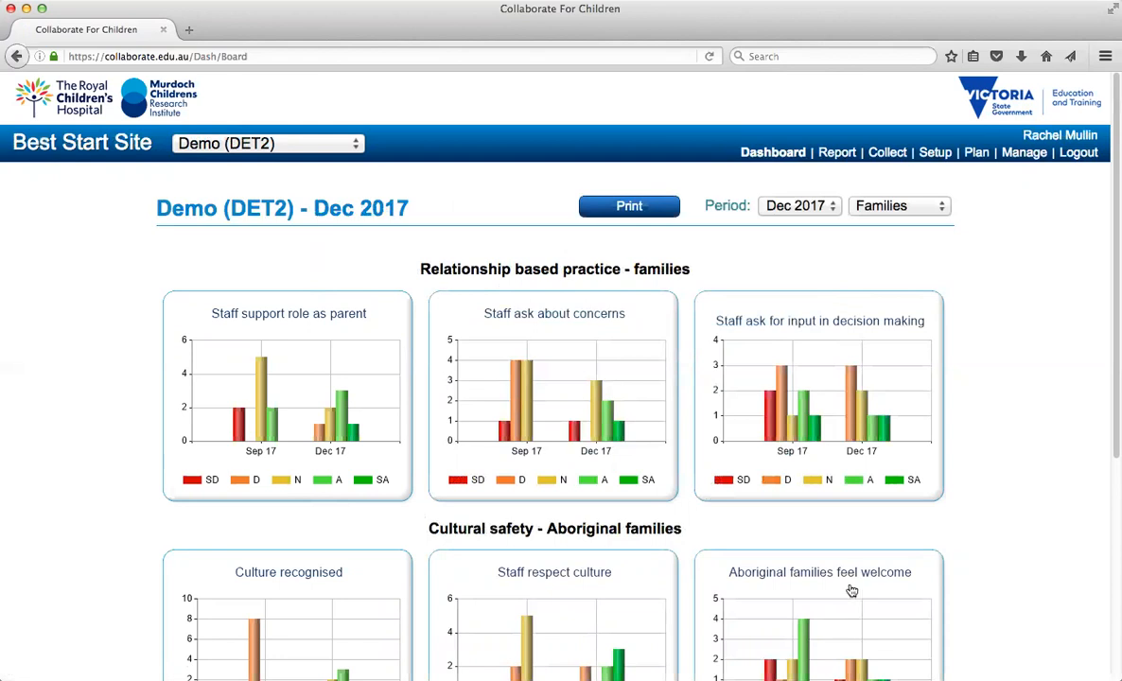
Step: Start a new dashboard layout in the schema setup, title it "Services" and make it available to view
left_click(939, 153)
scroll(1103, 334, "down", 1)
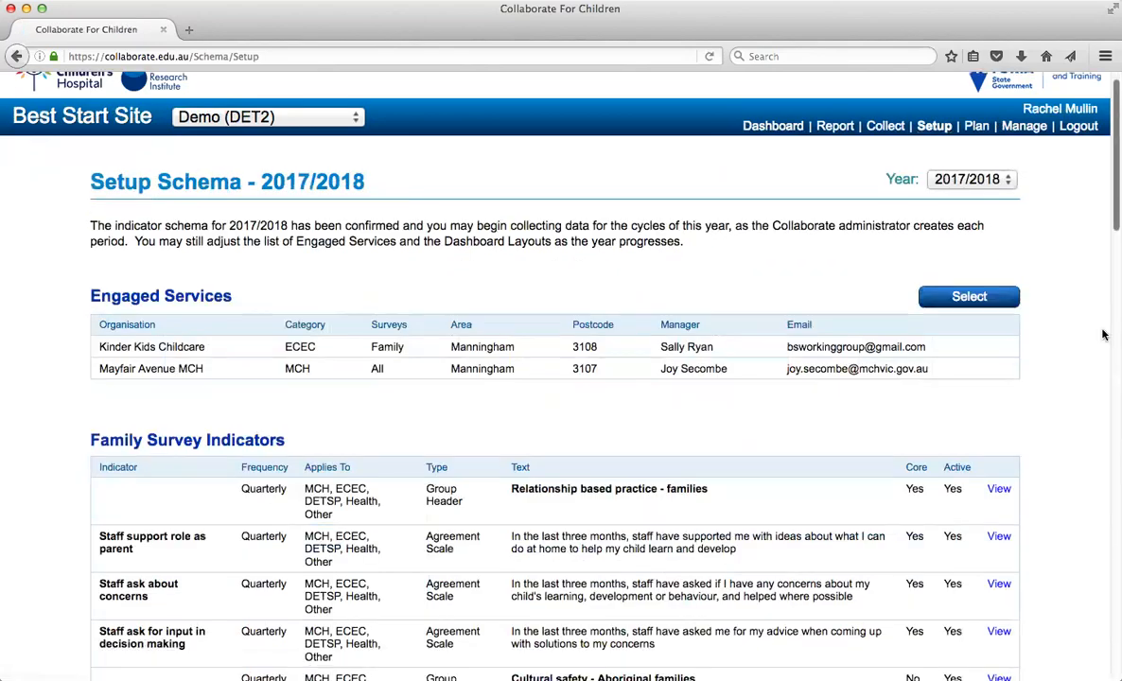
scroll(1104, 334, "down", 20)
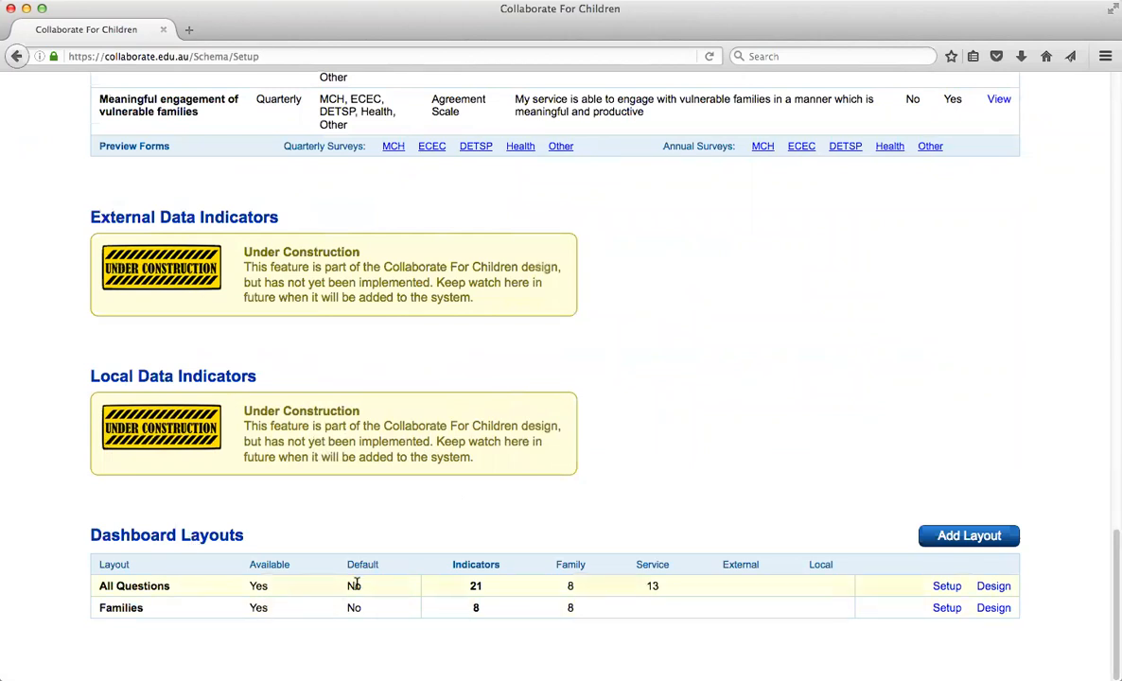
left_click(946, 536)
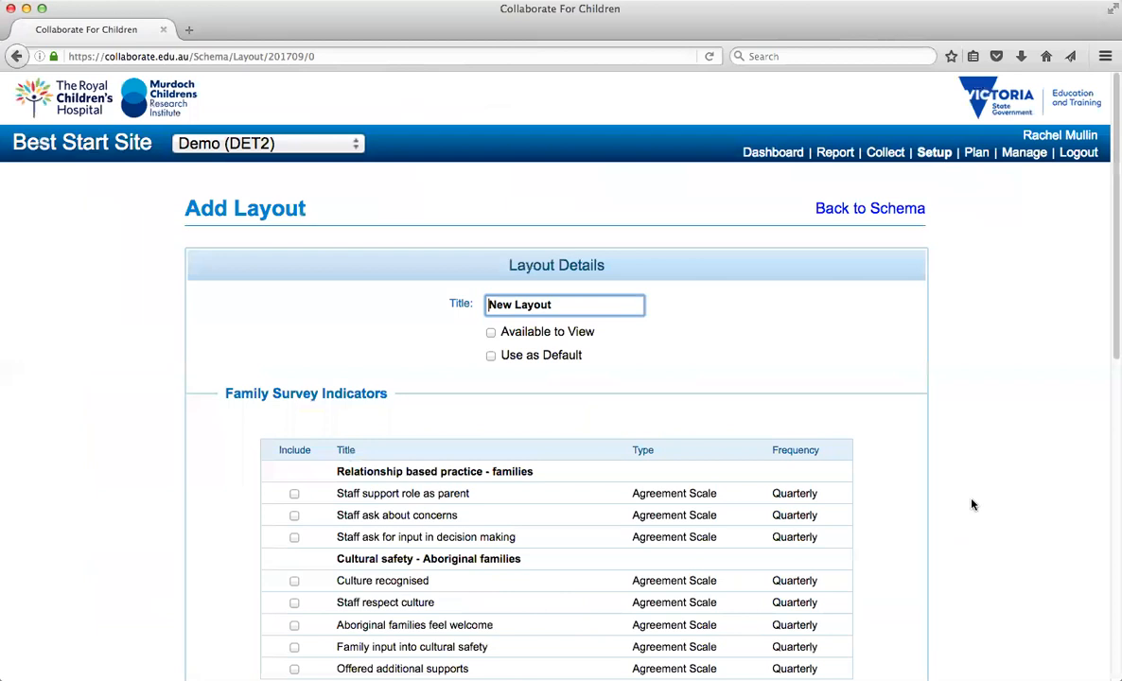
left_click_drag(570, 303, 473, 303)
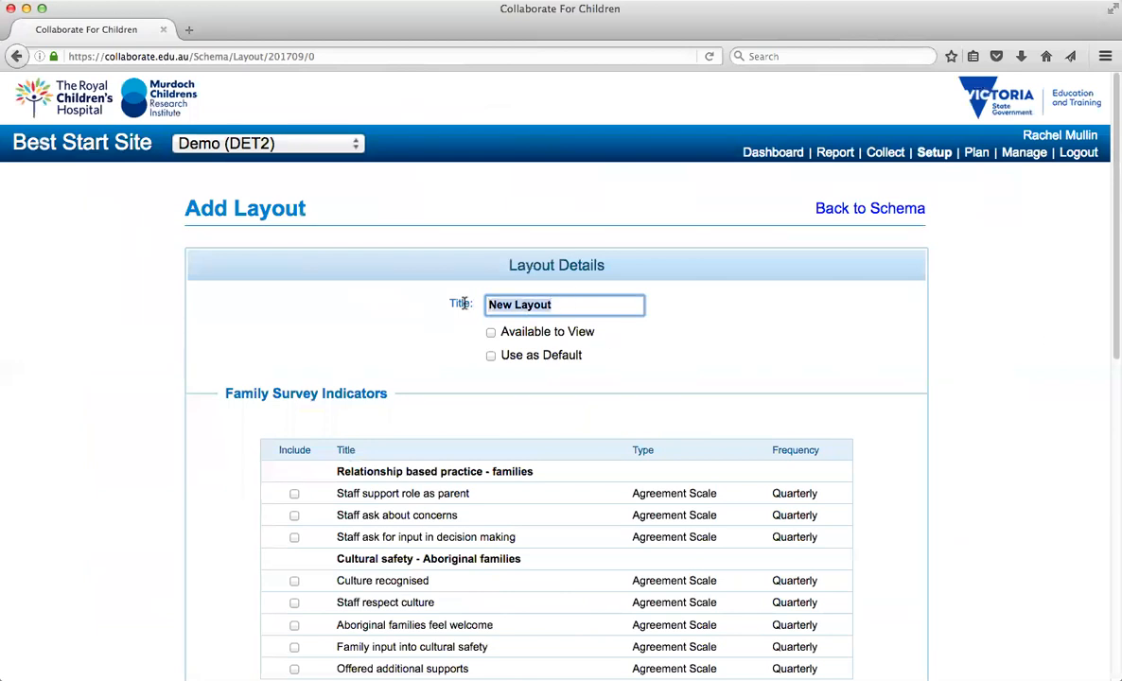
type("Services")
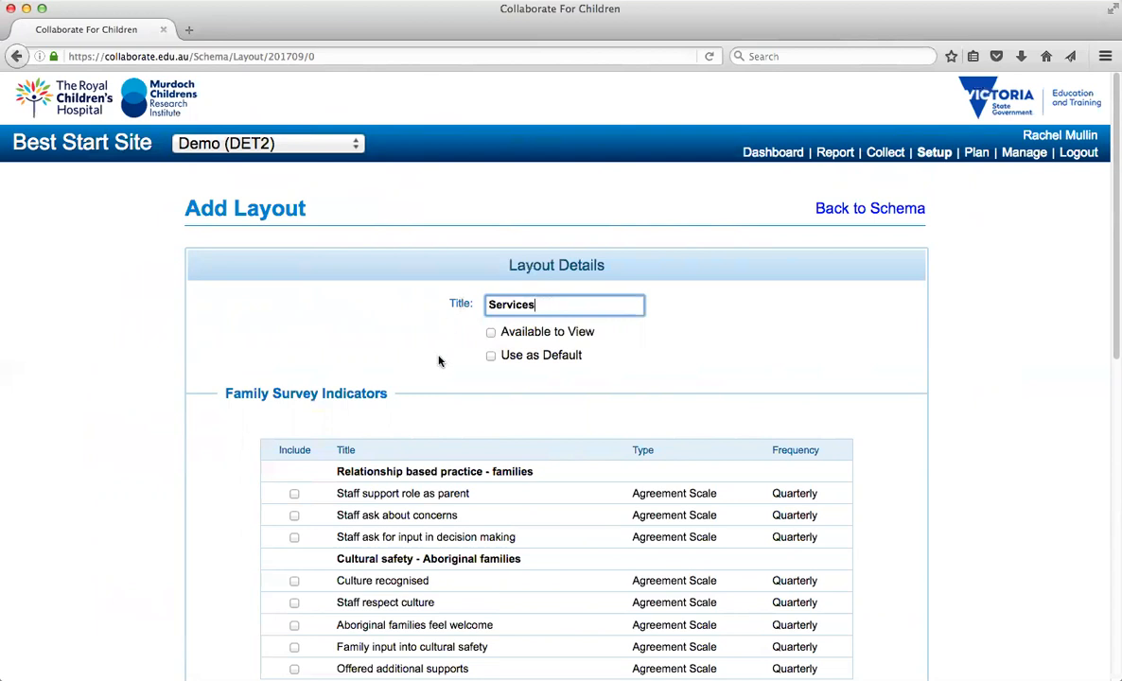
left_click(491, 333)
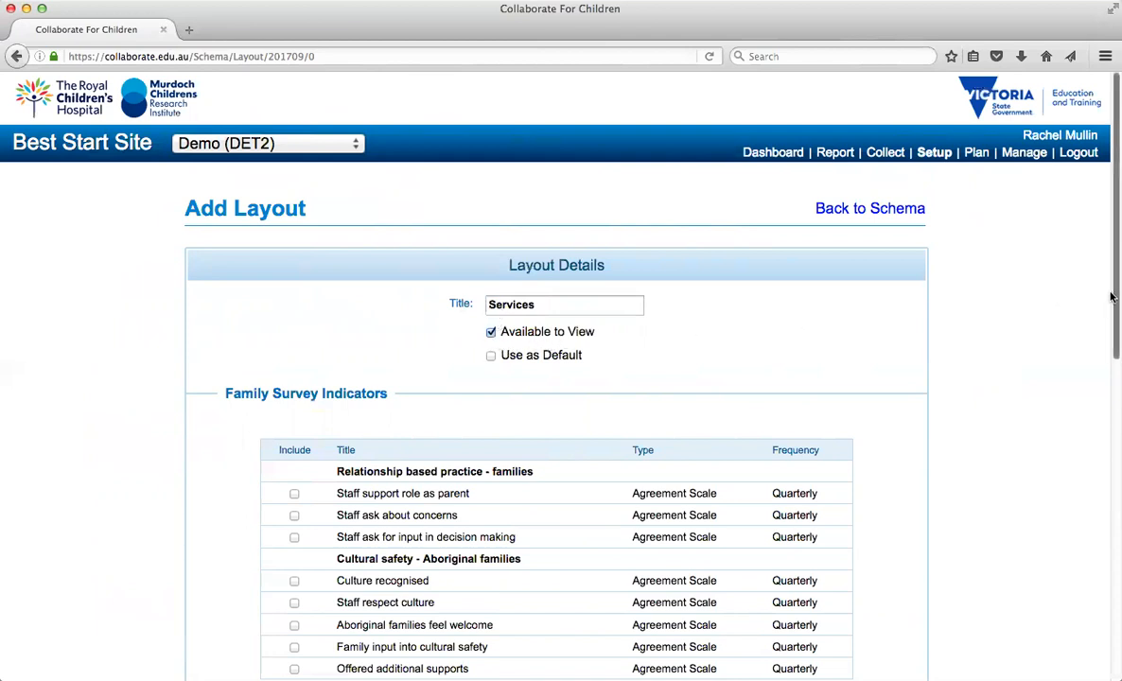
Step: Include all service survey indicators under "Relationship based practice - services" and "Aboriginal cultural safety - services" in the layout
left_click_drag(1112, 296, 1112, 444)
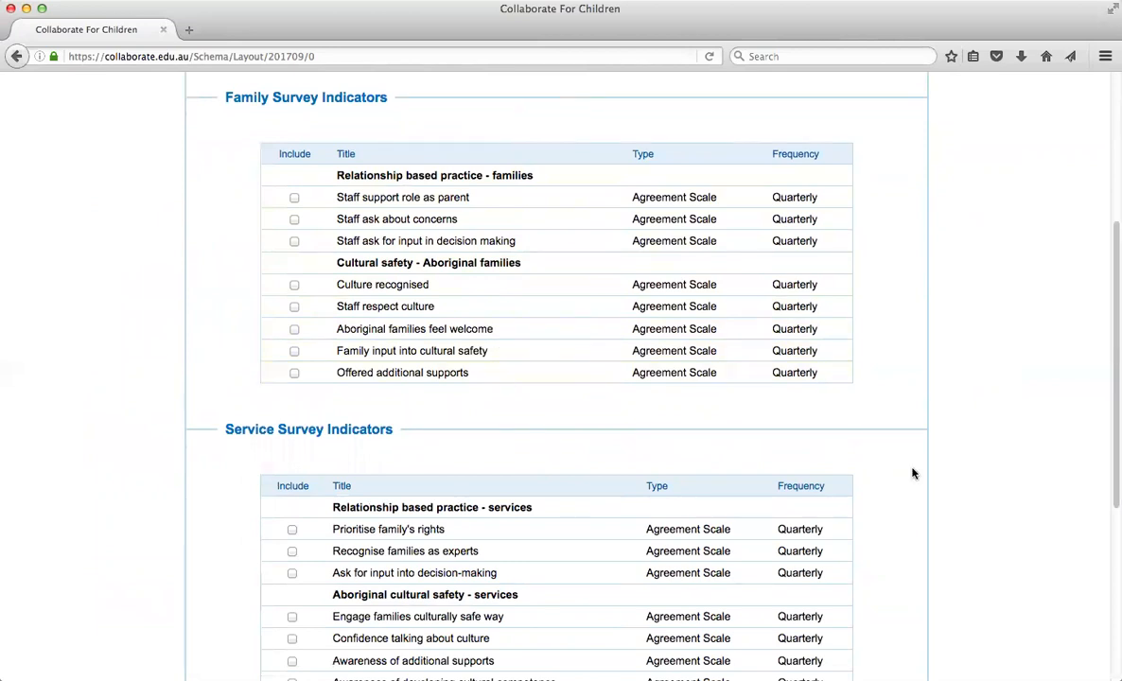
left_click_drag(1114, 493, 1112, 615)
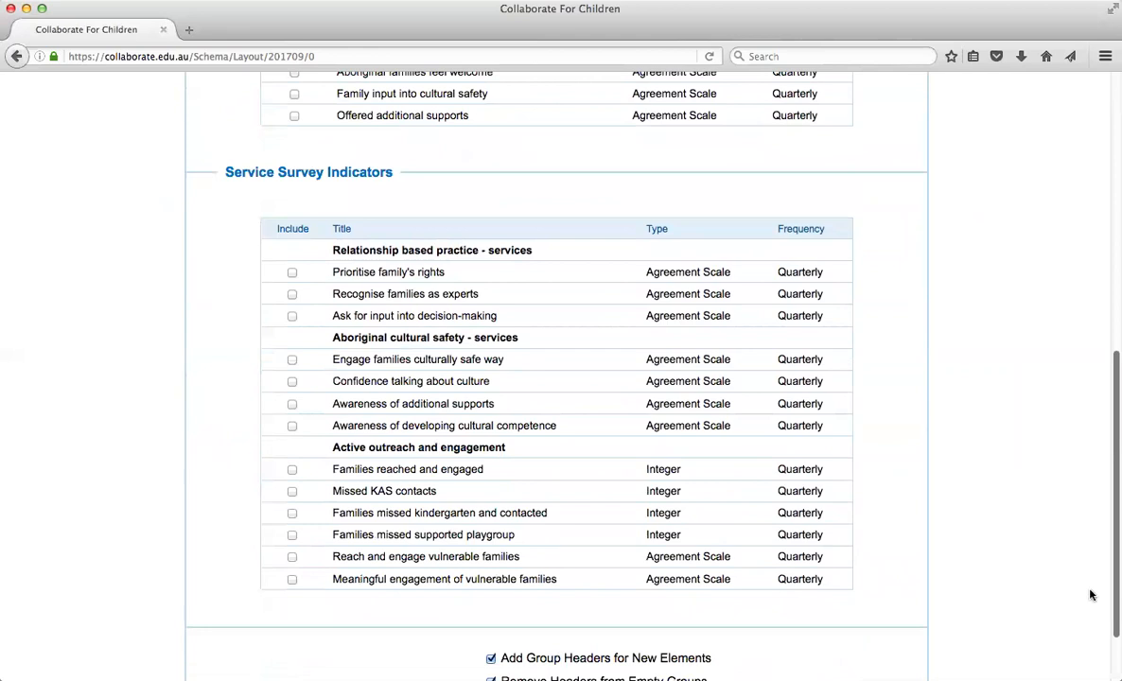
left_click(292, 273)
left_click(292, 294)
left_click(293, 316)
left_click(292, 359)
left_click(293, 382)
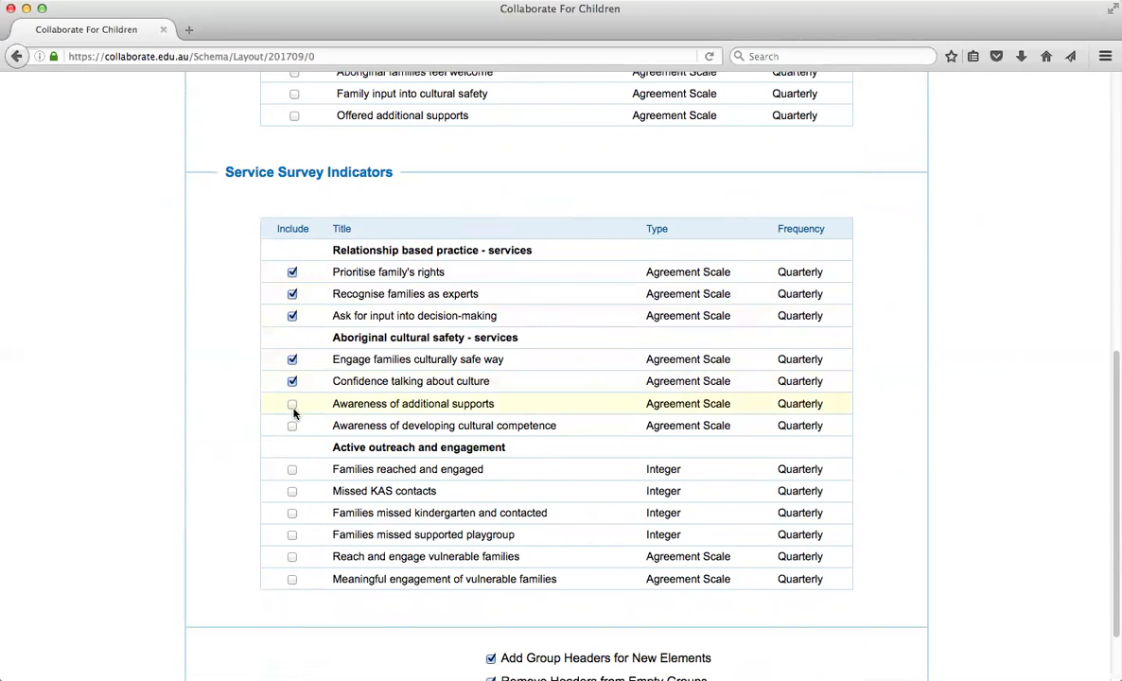
left_click(292, 405)
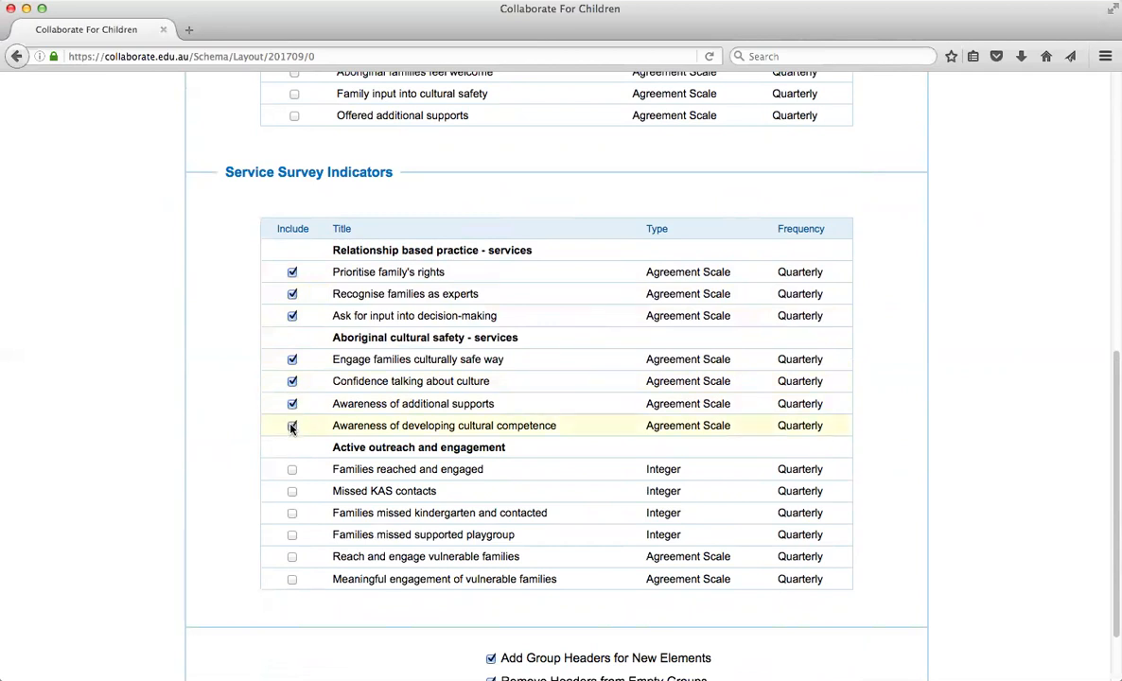
Step: Include all six "Active outreach and engagement" indicators and create the layout
left_click(292, 469)
left_click(292, 491)
left_click(292, 536)
left_click(292, 558)
left_click(292, 579)
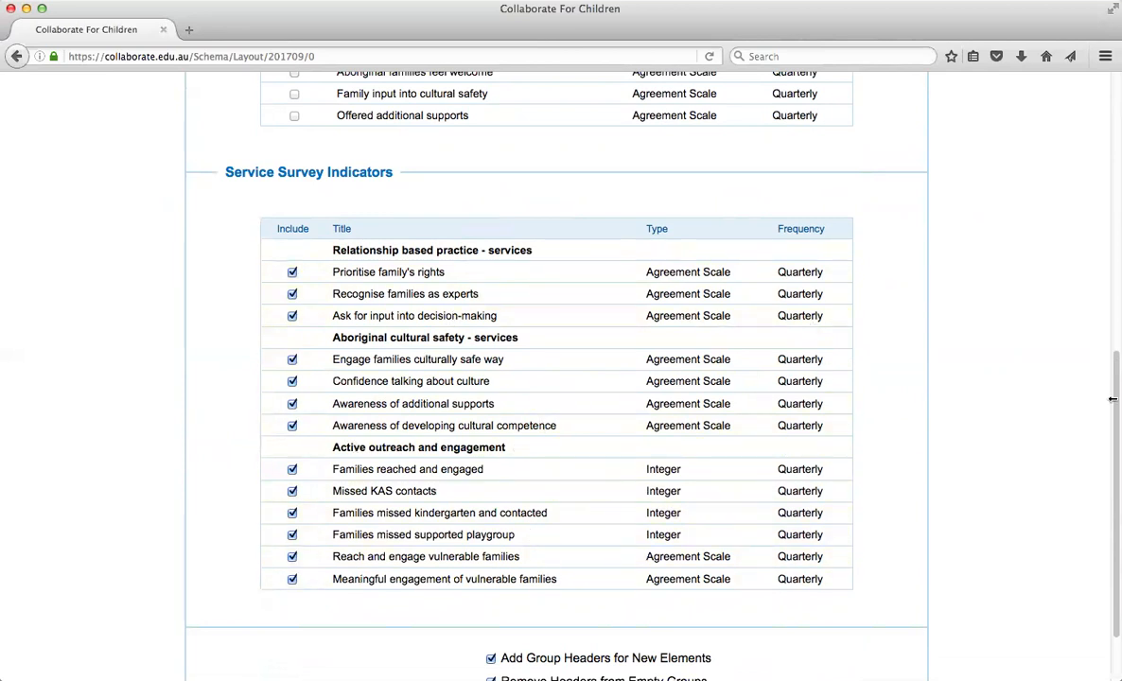
left_click_drag(1111, 405, 1112, 516)
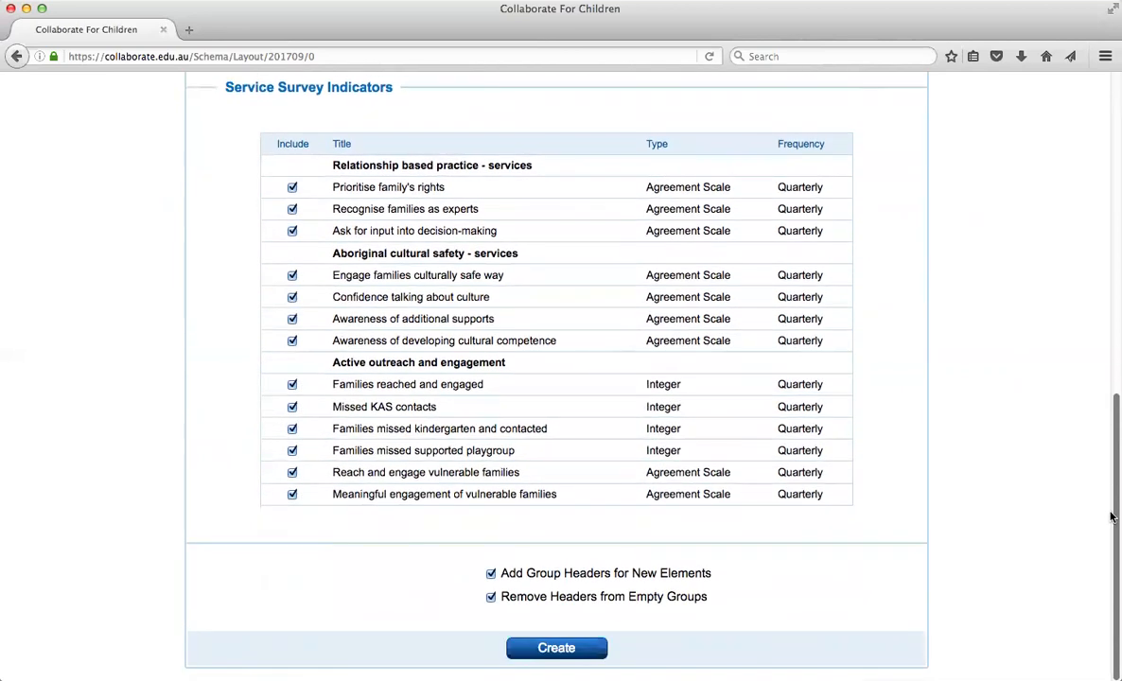
left_click(555, 649)
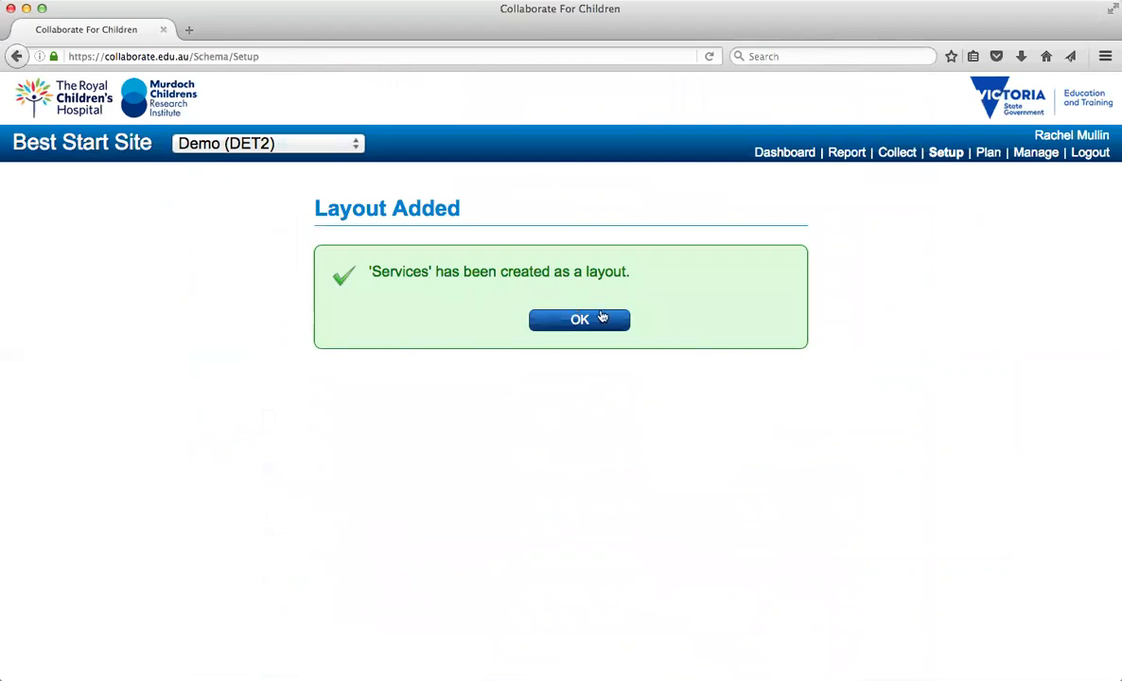
left_click(588, 322)
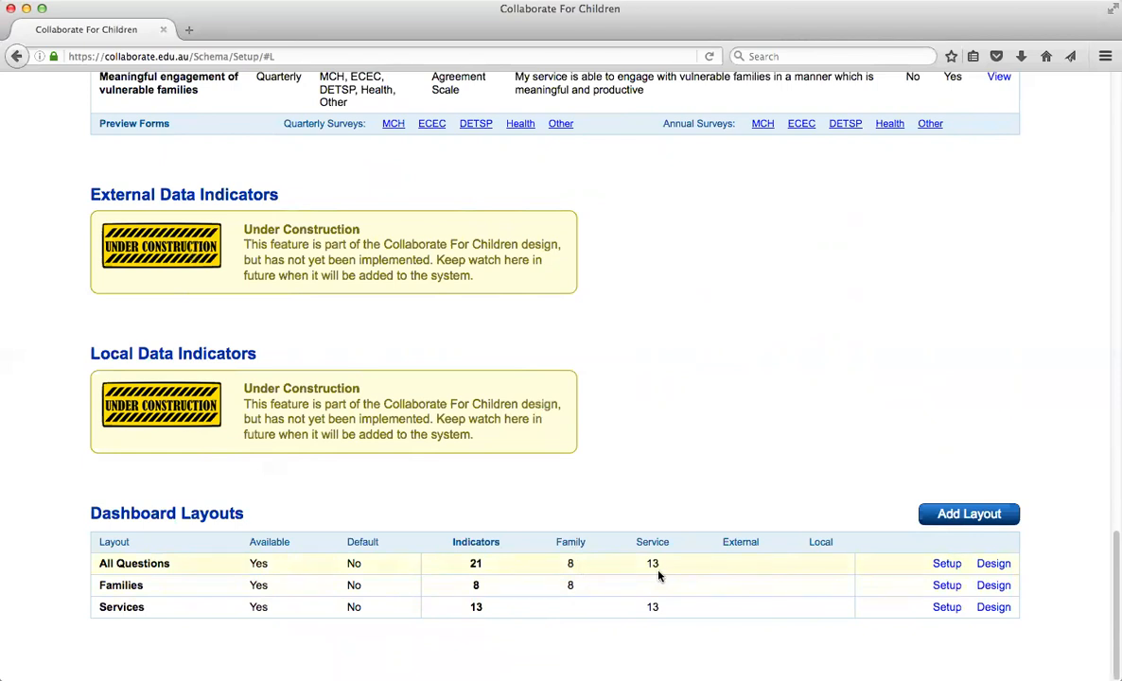
Step: Display the Services layout on the dashboard and review its charts for all three indicator groups
left_click_drag(1112, 580, 1112, 101)
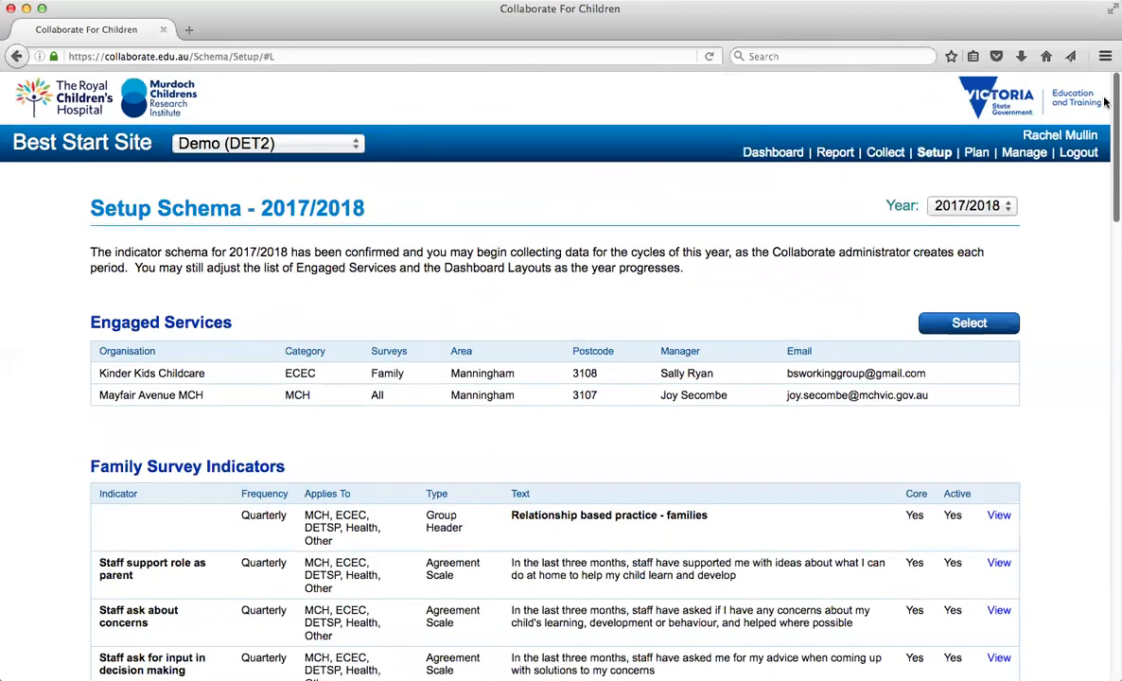
left_click(773, 154)
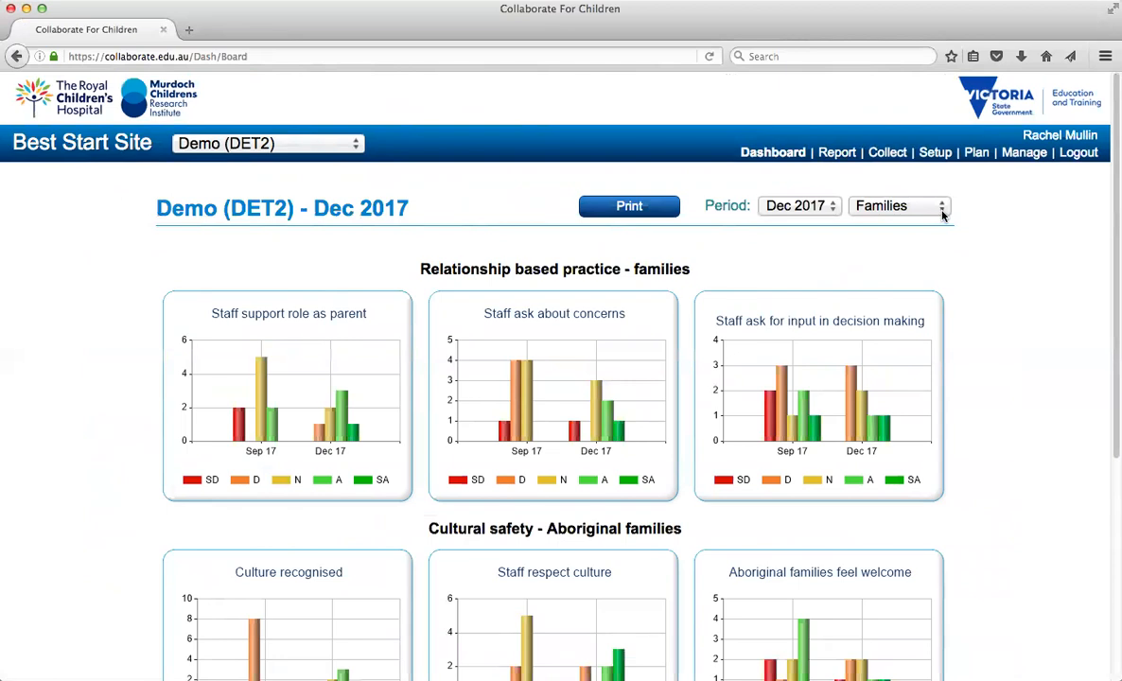
left_click(943, 207)
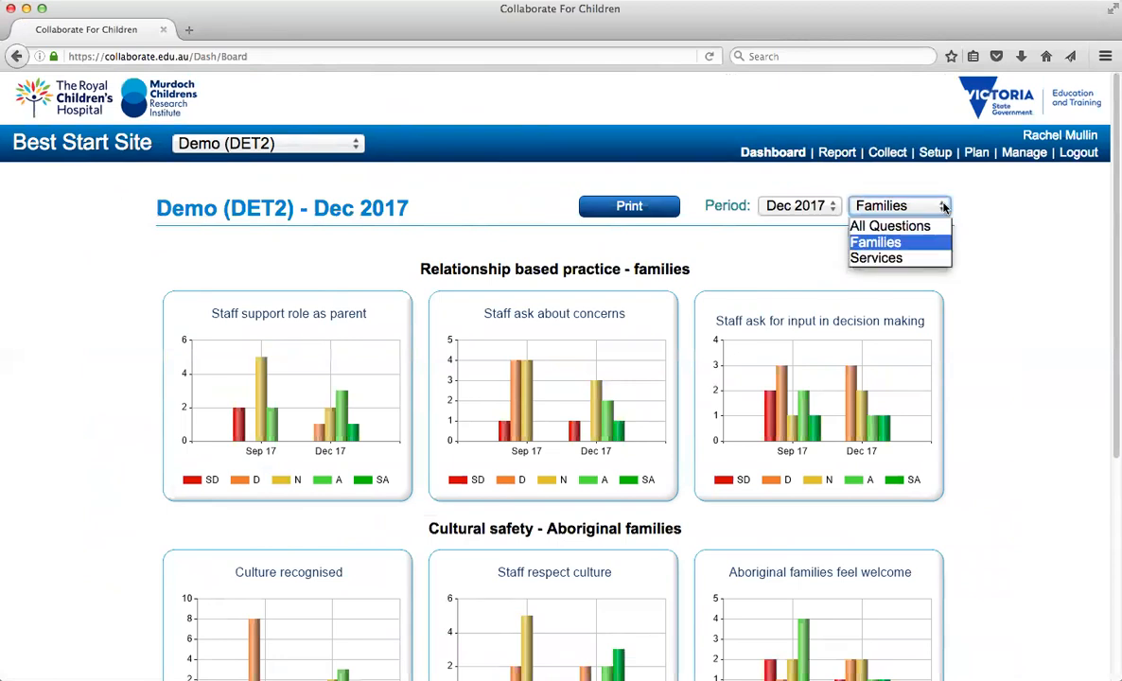
left_click(876, 258)
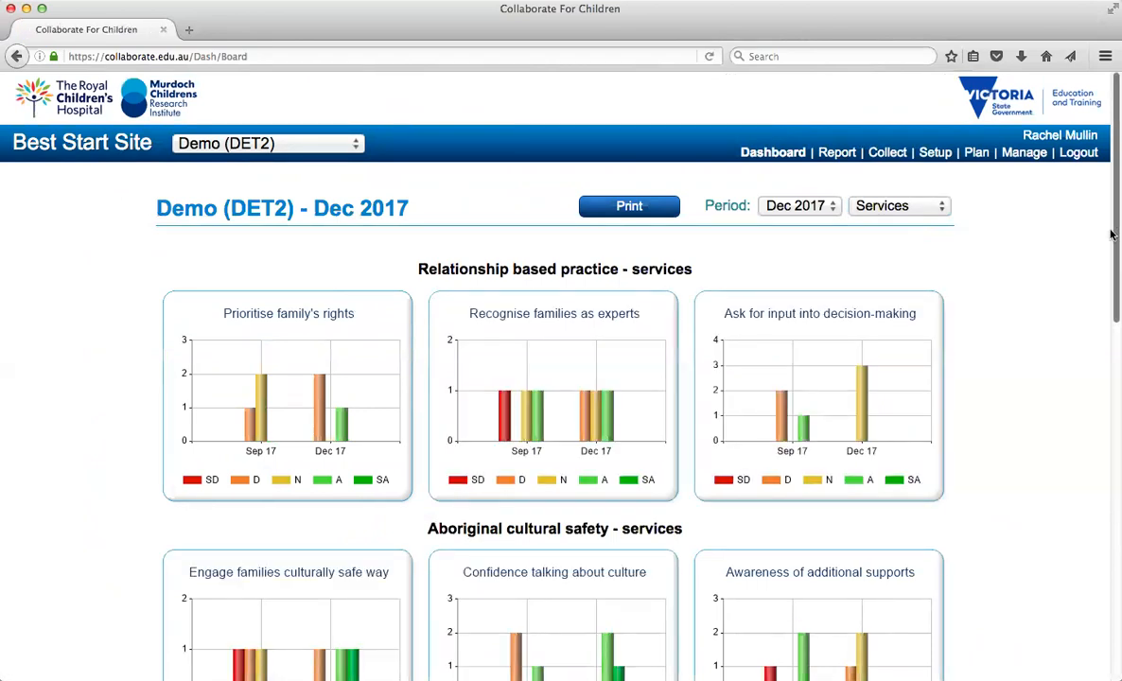
left_click_drag(1112, 234, 1112, 553)
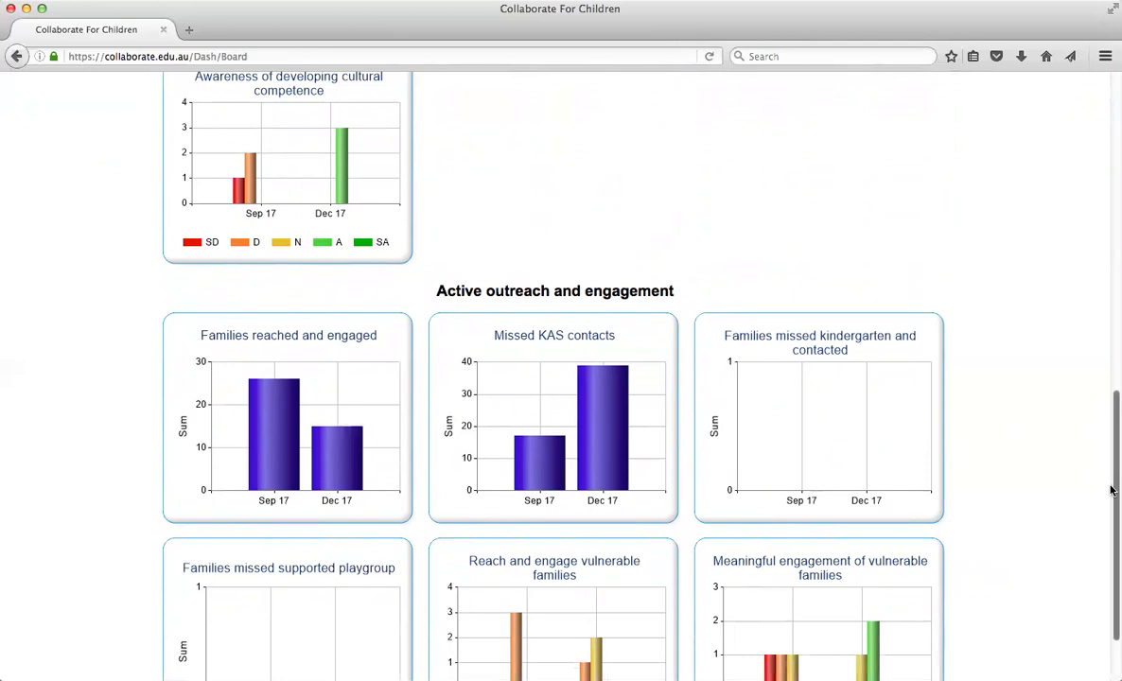
left_click_drag(1111, 490, 1112, 343)
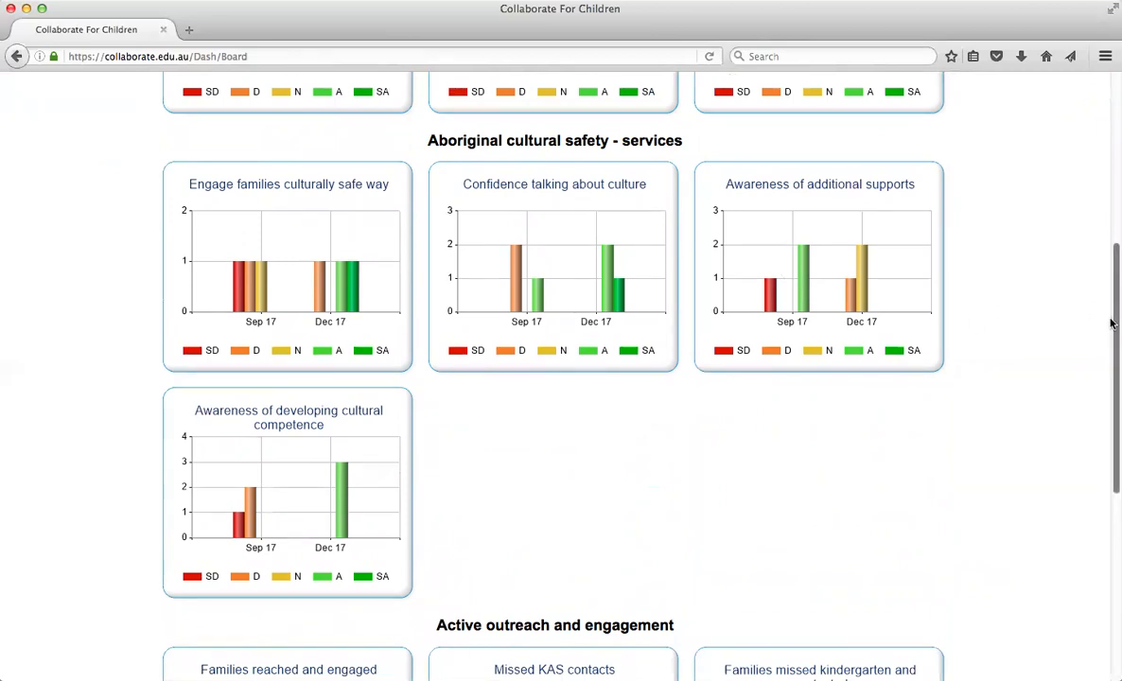
left_click_drag(1112, 325, 1112, 125)
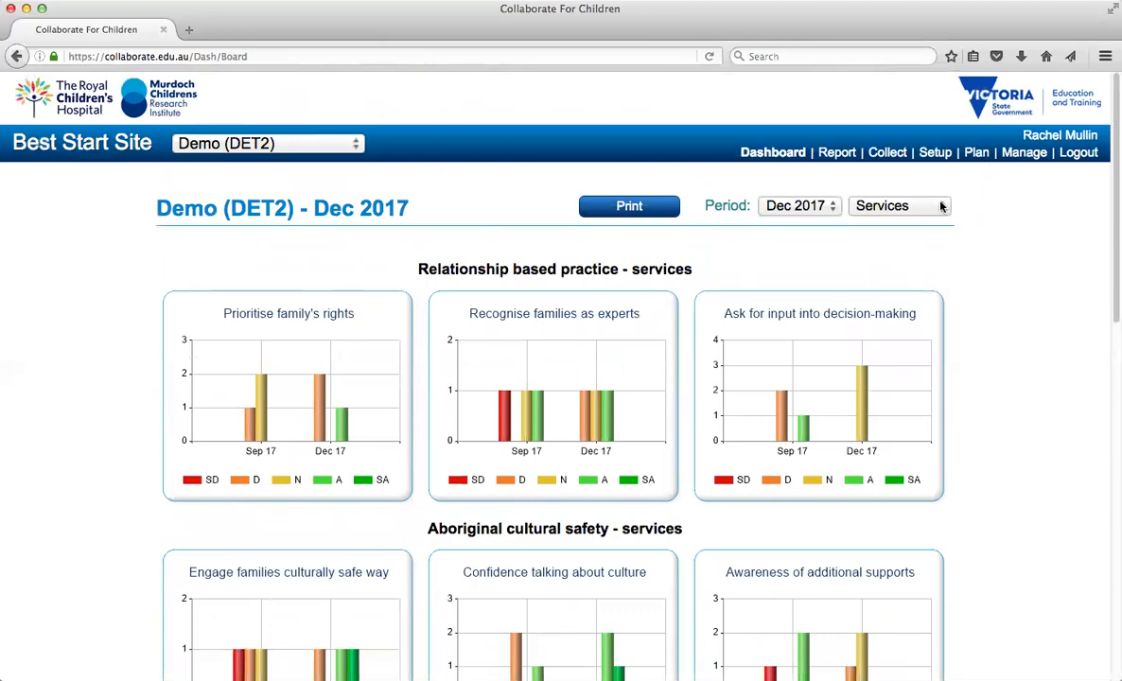
Step: Open the setup of the All Questions dashboard layout from the schema setup
left_click(942, 153)
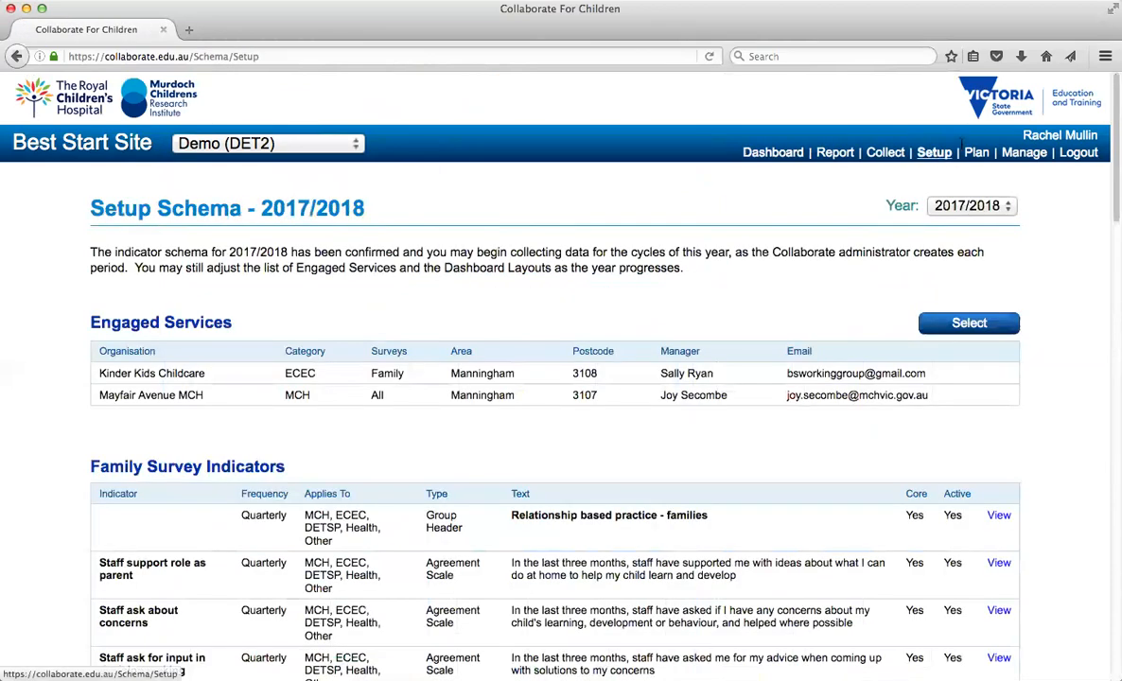
left_click_drag(1113, 152, 1102, 621)
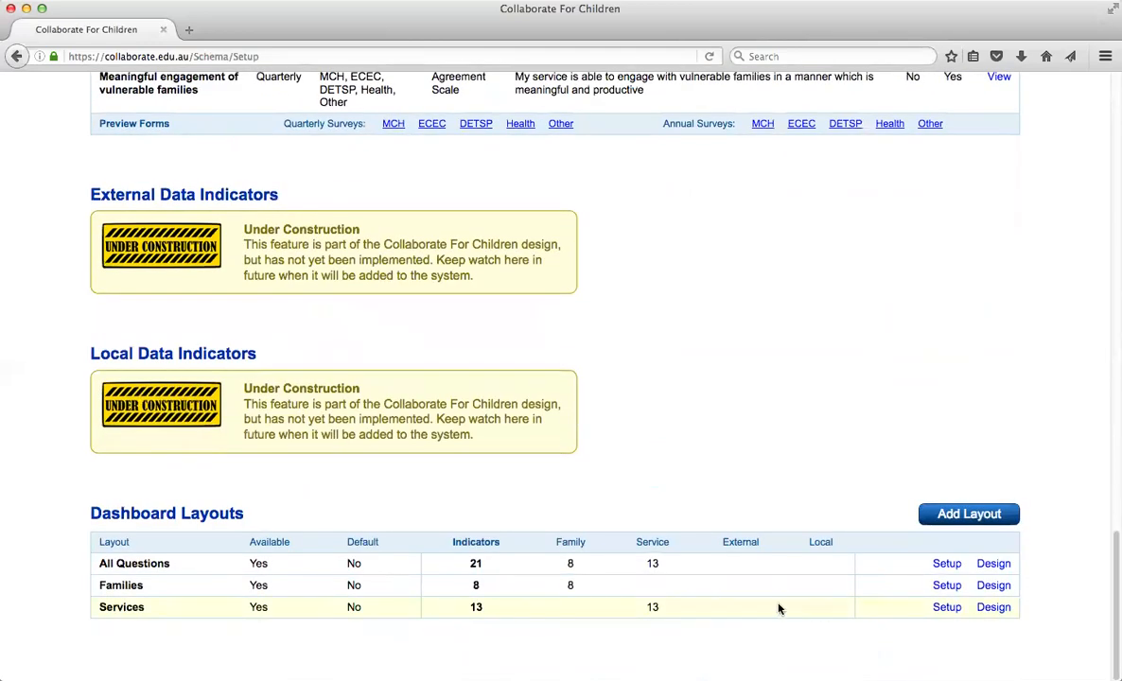
left_click(947, 564)
Step: Exclude the "Staff support role as parent" indicator from the All Questions layout and include it again
left_click(293, 520)
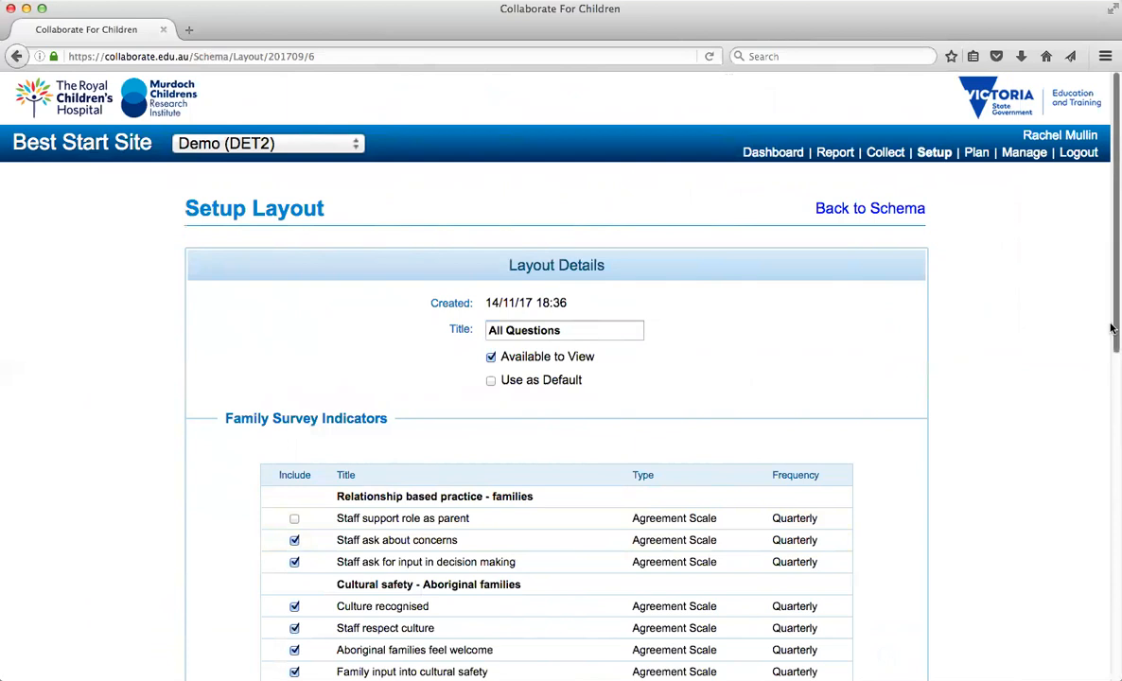
left_click_drag(1111, 328, 1111, 366)
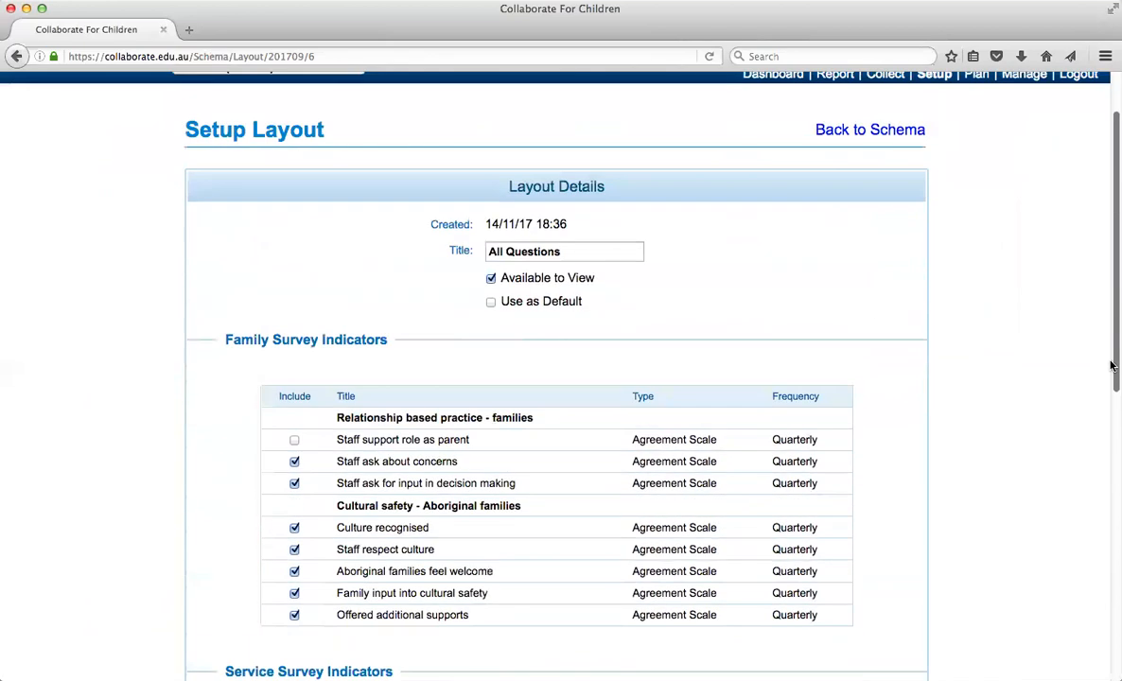
left_click(295, 439)
left_click_drag(1110, 333, 1089, 243)
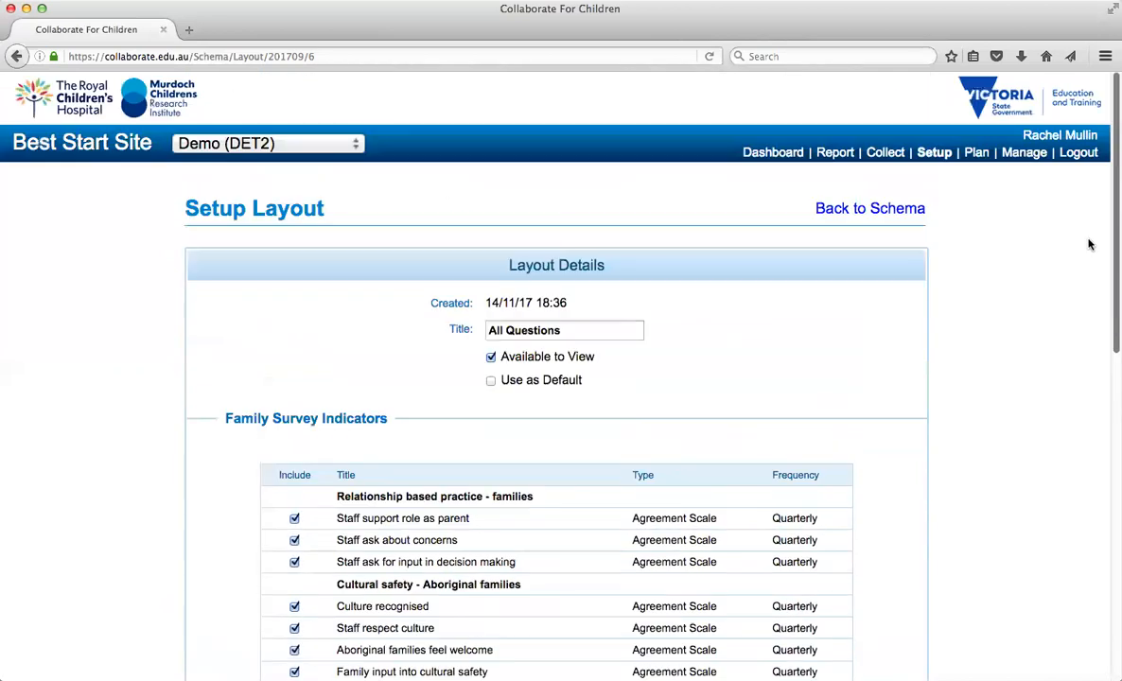
Step: Make All Questions the default dashboard layout and save the change
left_click(491, 380)
left_click_drag(1112, 326, 1112, 653)
left_click(571, 648)
left_click(586, 340)
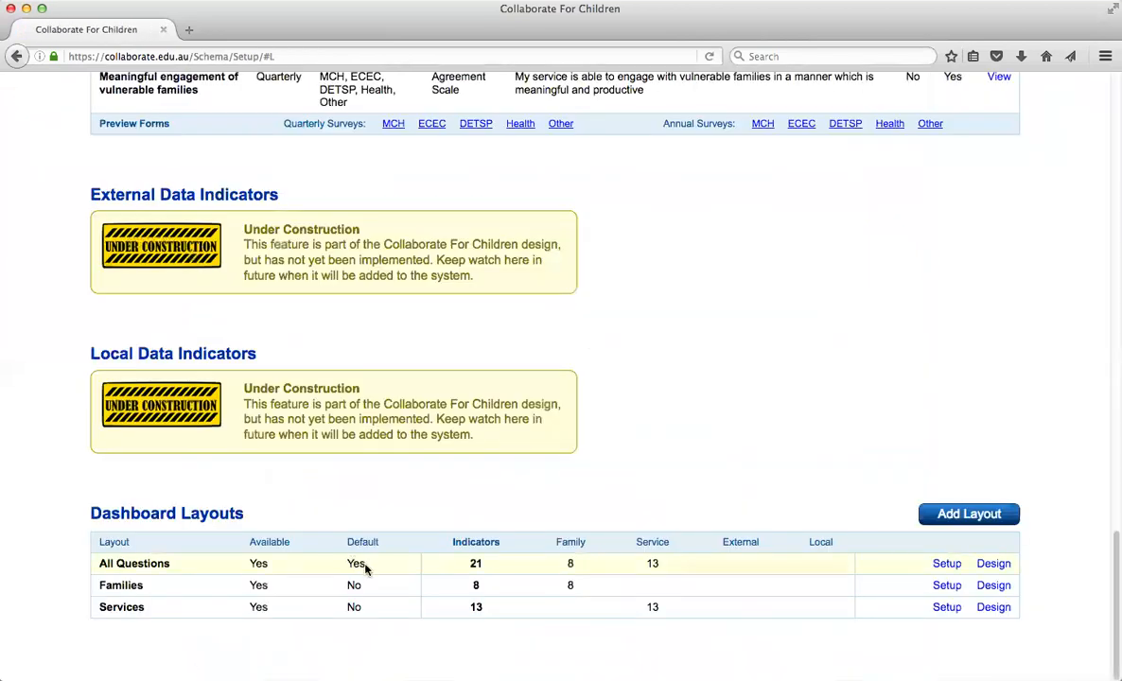
Step: Display the All Questions layout on the dashboard for Dec 2017
left_click_drag(1113, 601, 1111, 94)
left_click(771, 153)
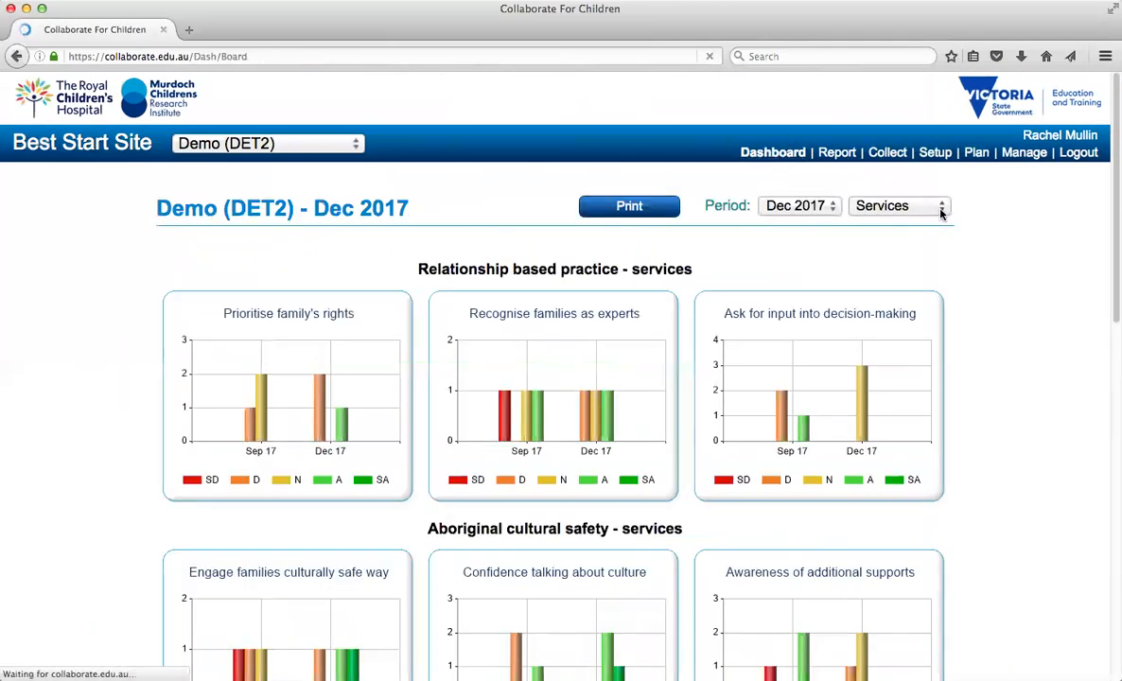
left_click(941, 208)
left_click(923, 225)
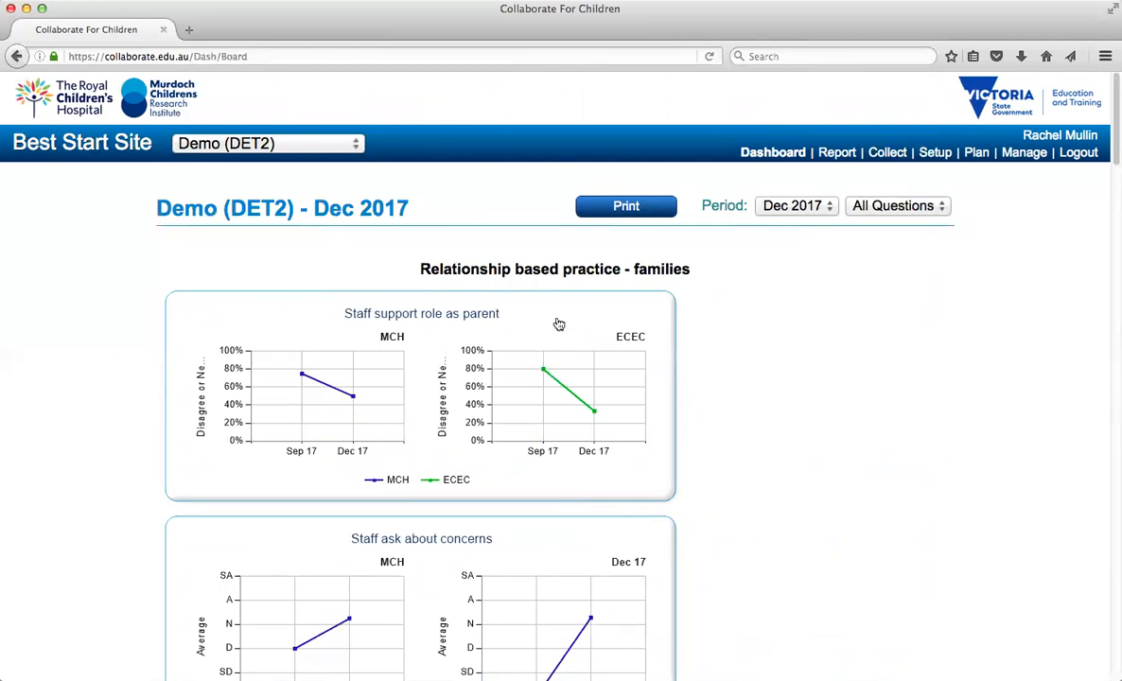
Step: Open the design of the All Questions dashboard layout from the schema setup
left_click(938, 154)
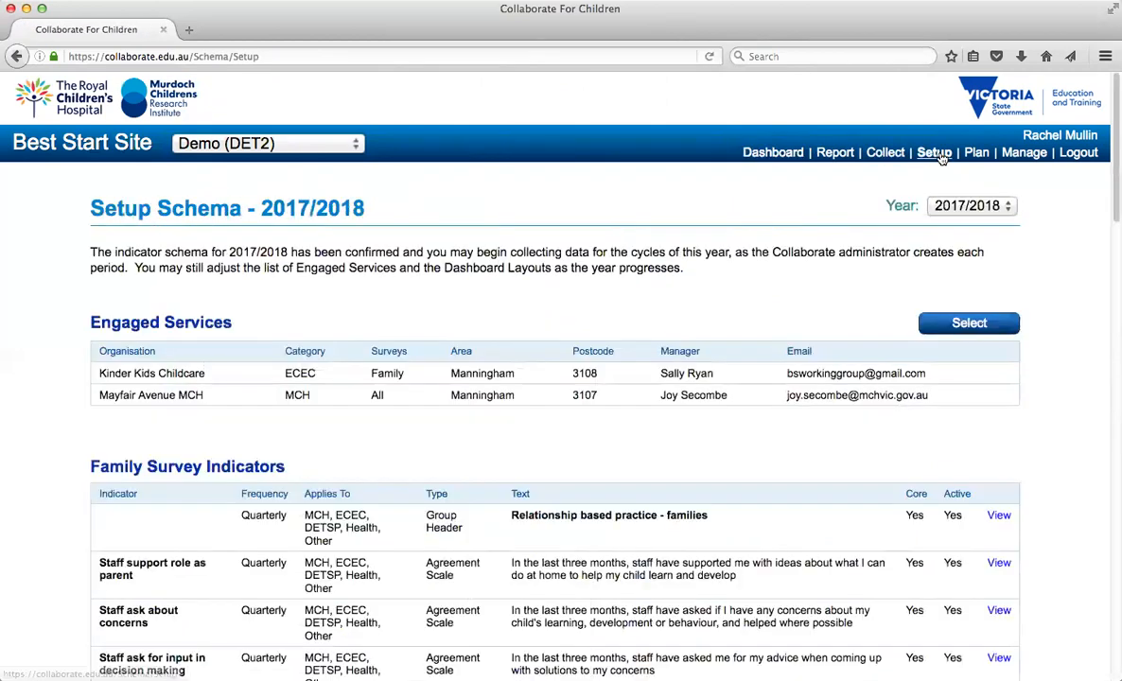
scroll(1112, 298, "down", 1)
left_click_drag(1112, 298, 1111, 640)
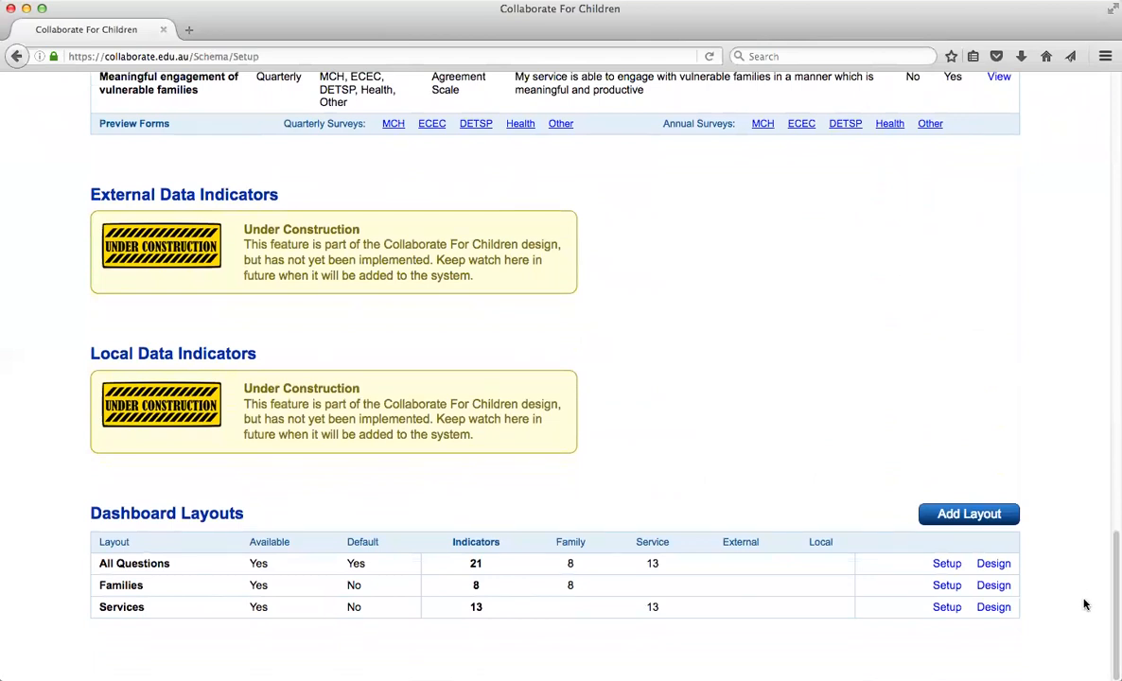
left_click(993, 563)
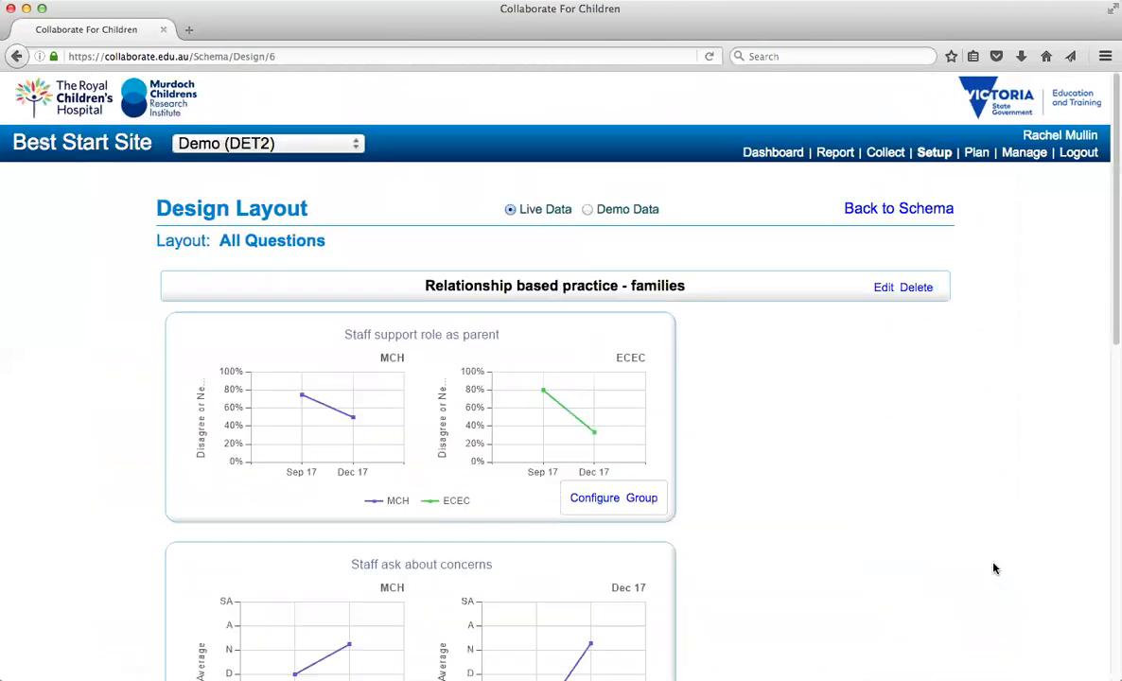